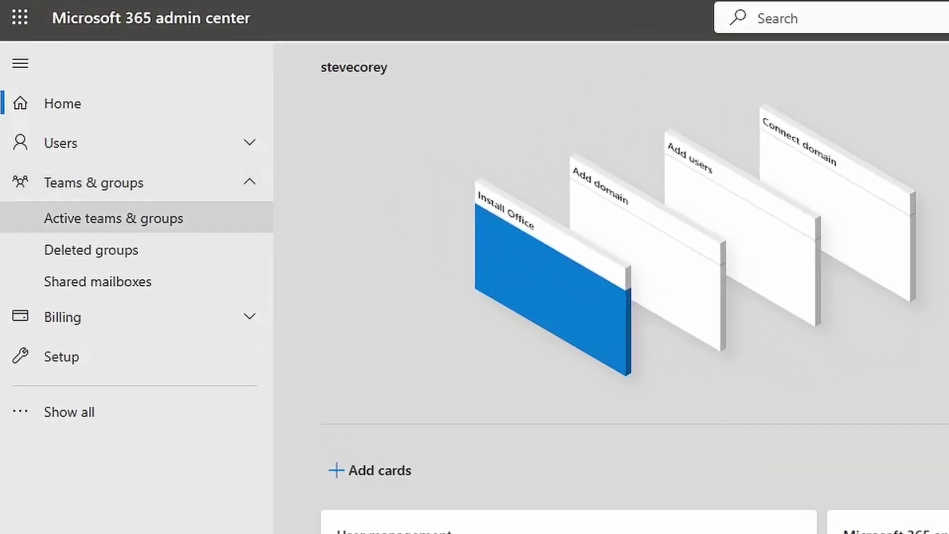
Step: Open the members list of Team 1 from the active teams and groups
click(109, 210)
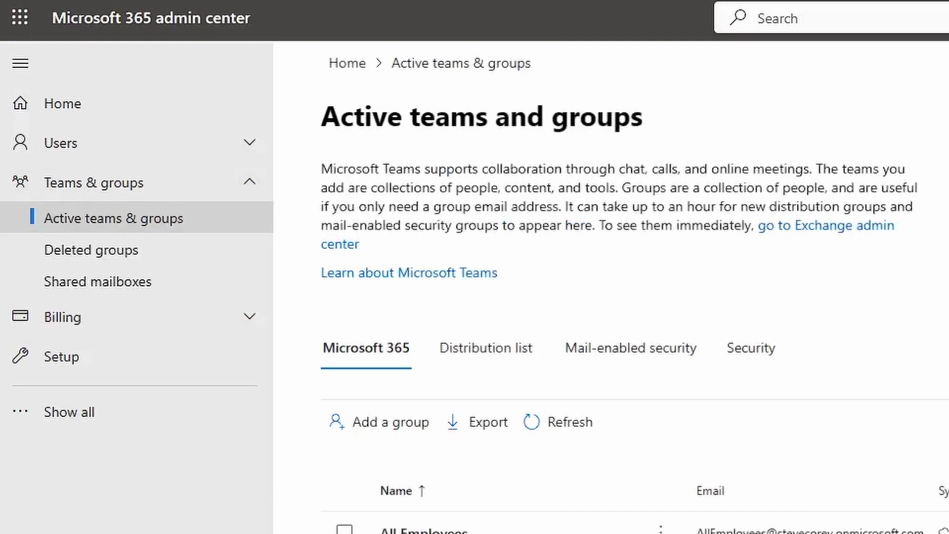
click(118, 518)
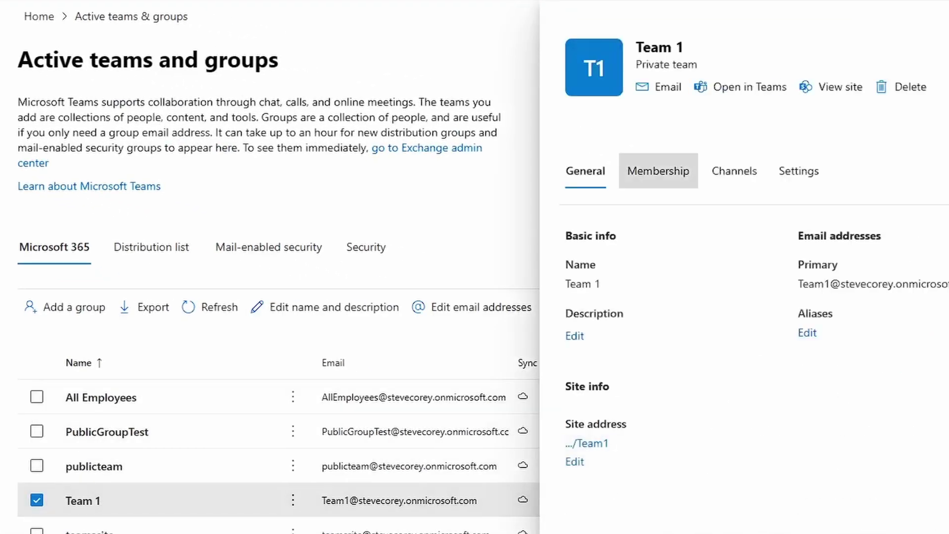
click(658, 171)
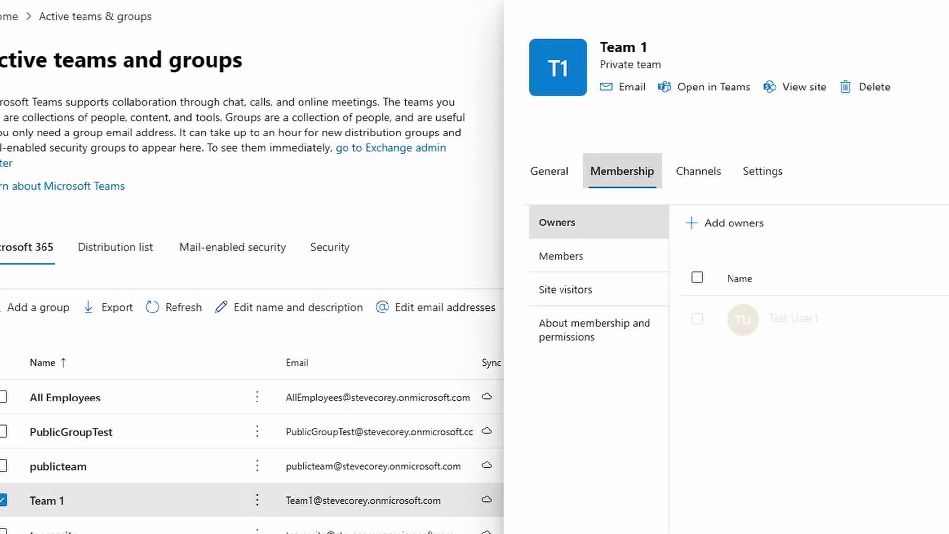
click(266, 256)
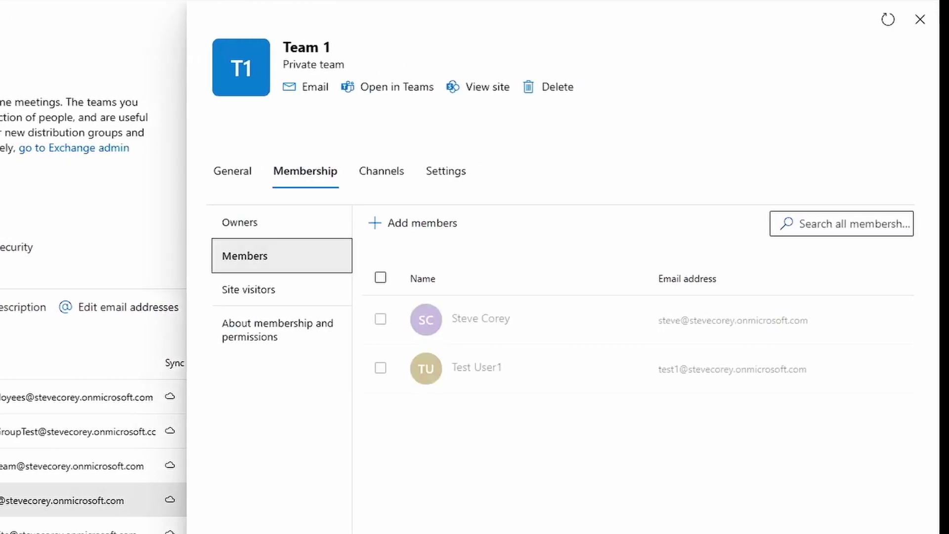
Step: Find the test2 account, add Test User2 as a member of Team 1, and return to the team's membership details
click(413, 223)
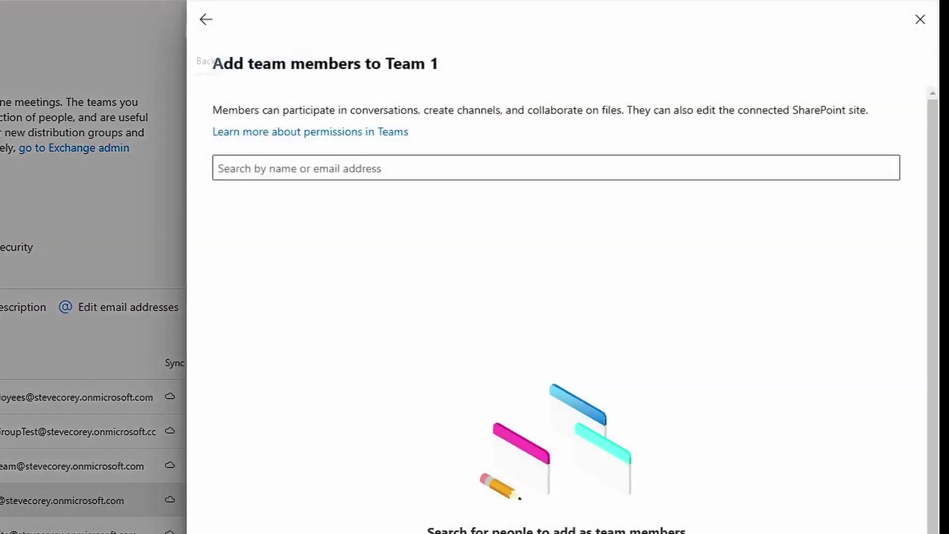
text(tge)
key(ctrl+a)
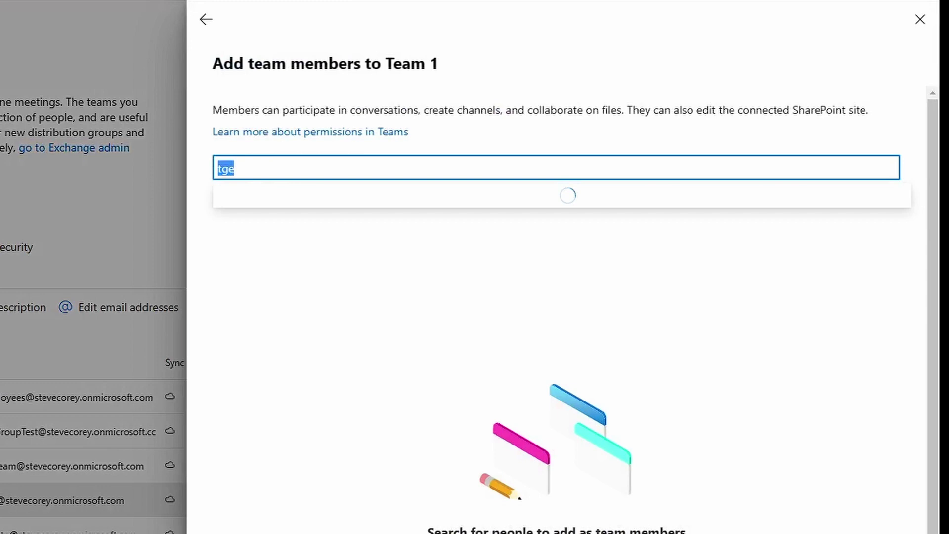
text(test2)
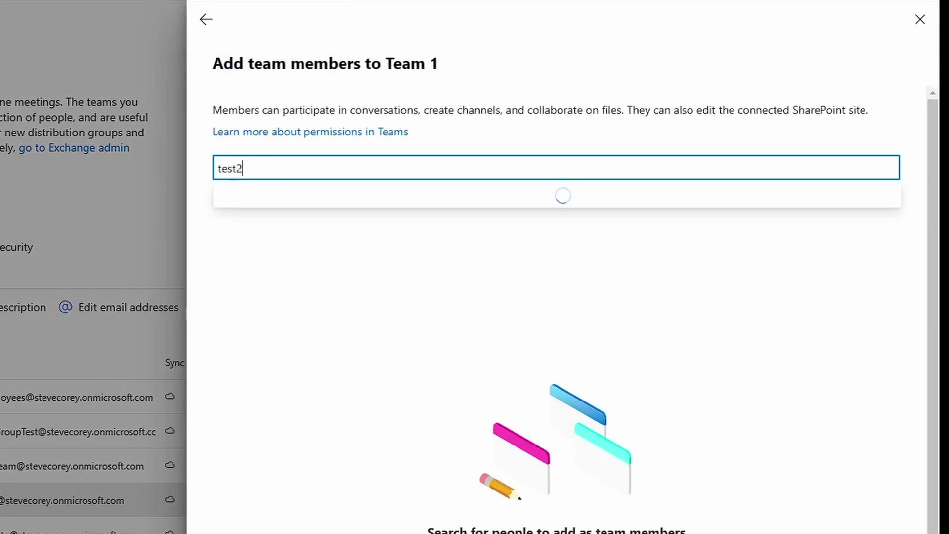
key(Return)
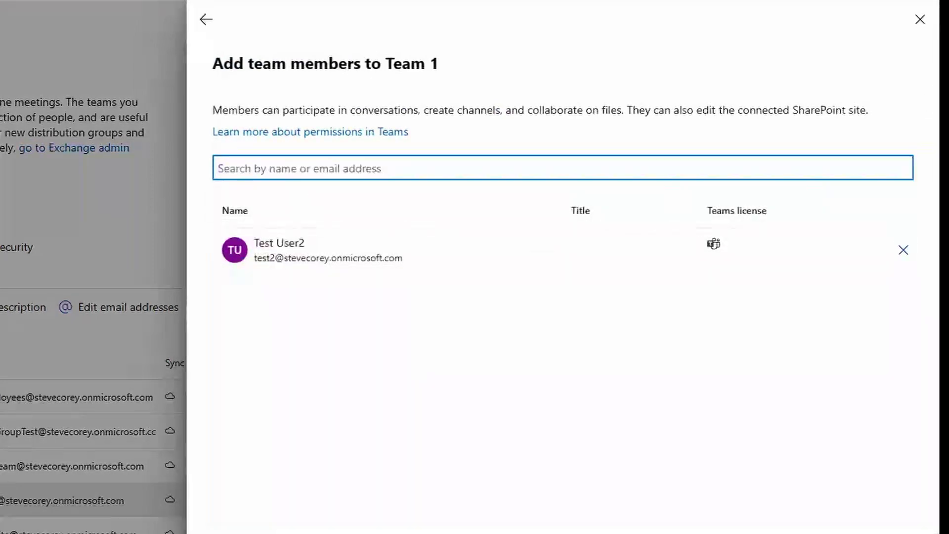
key(Return)
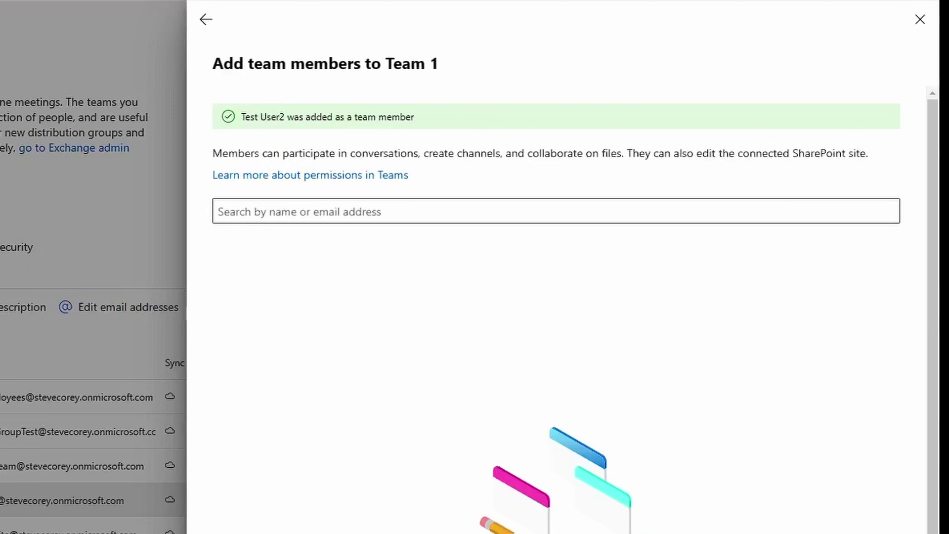
click(206, 19)
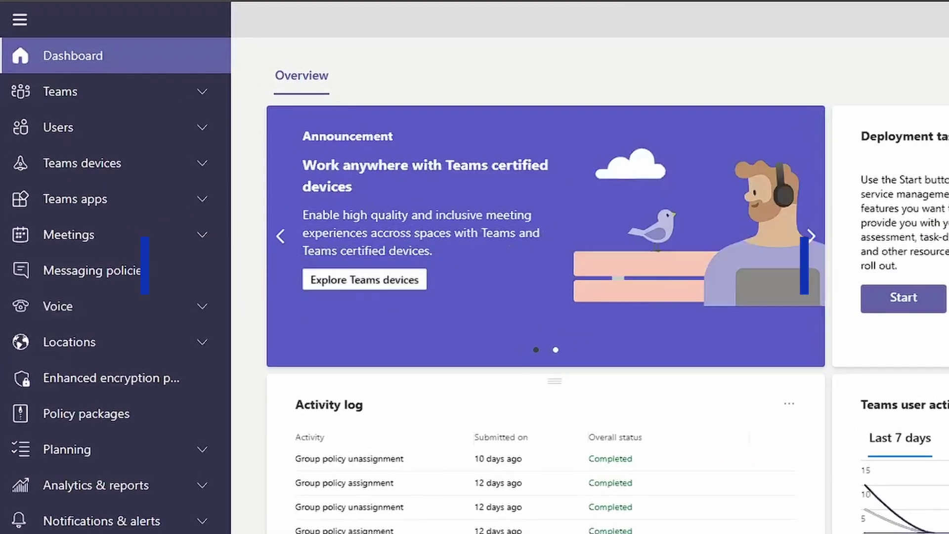
Step: Switch to the Teams admin center and open the details of Team 1 from the managed teams
click(60, 92)
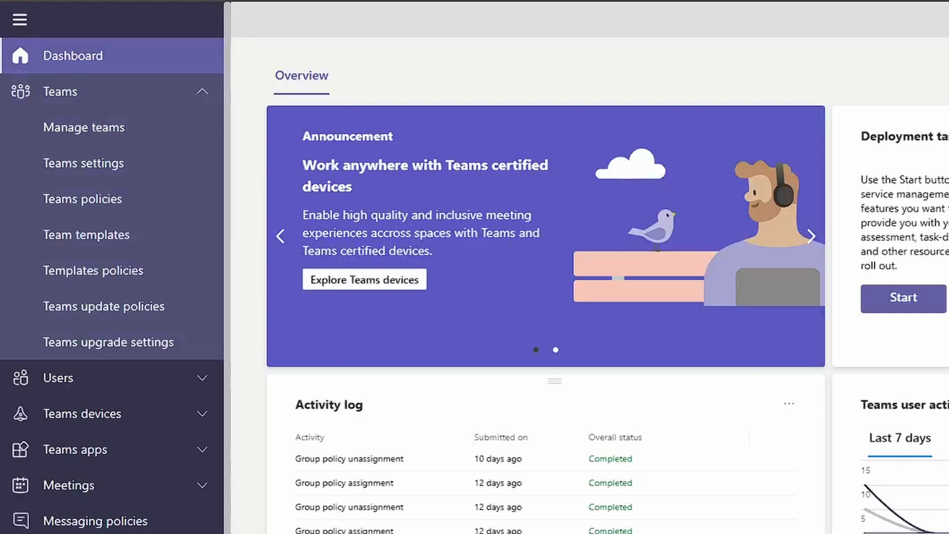
click(83, 128)
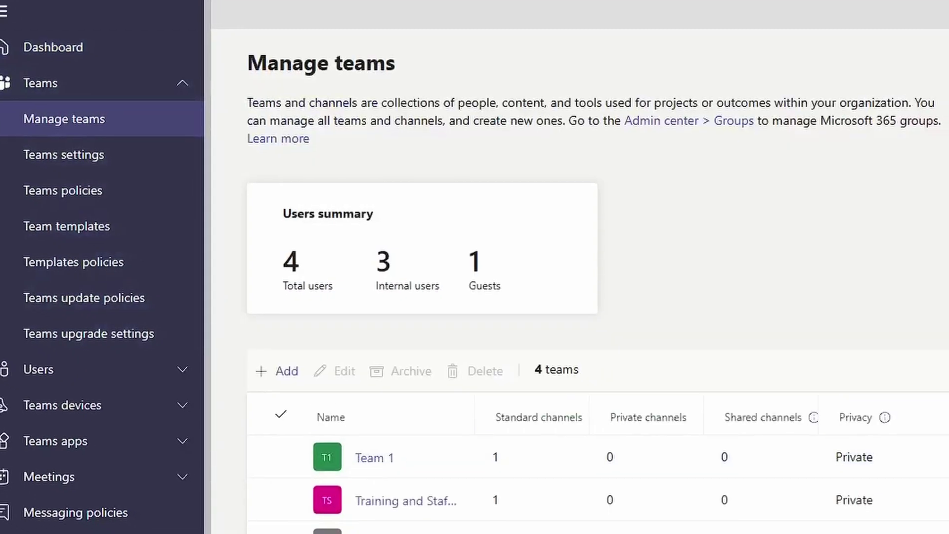
click(74, 368)
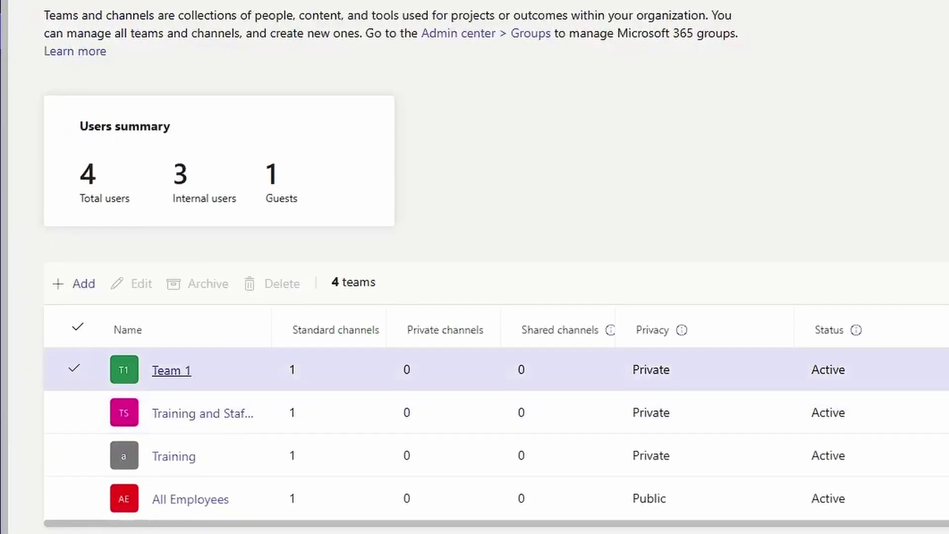
click(172, 371)
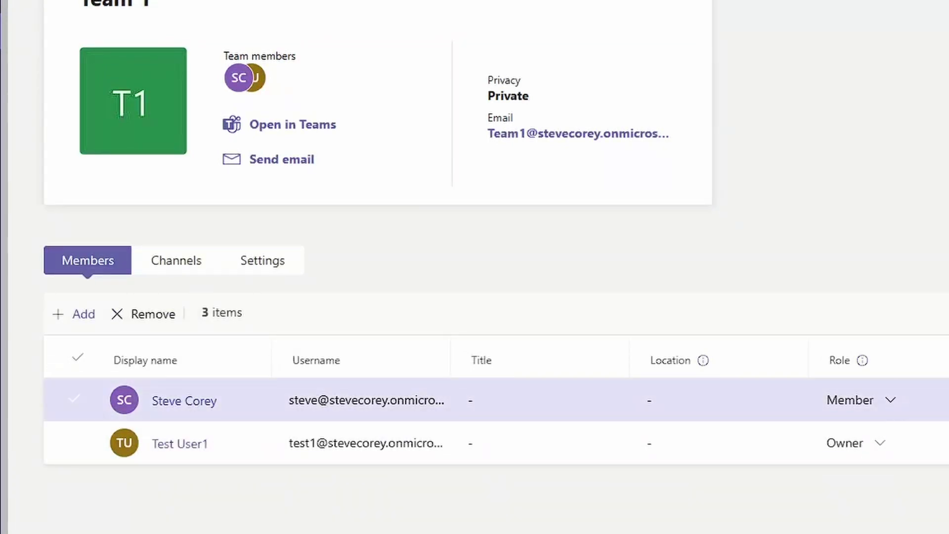
Step: Set the role of the first account in Team 1's member list to Owner
click(861, 400)
click(861, 399)
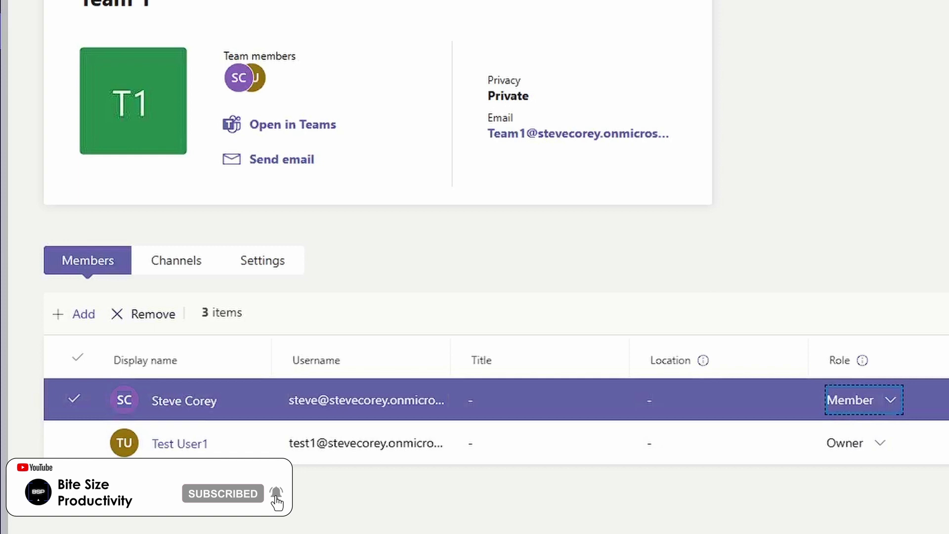
click(872, 400)
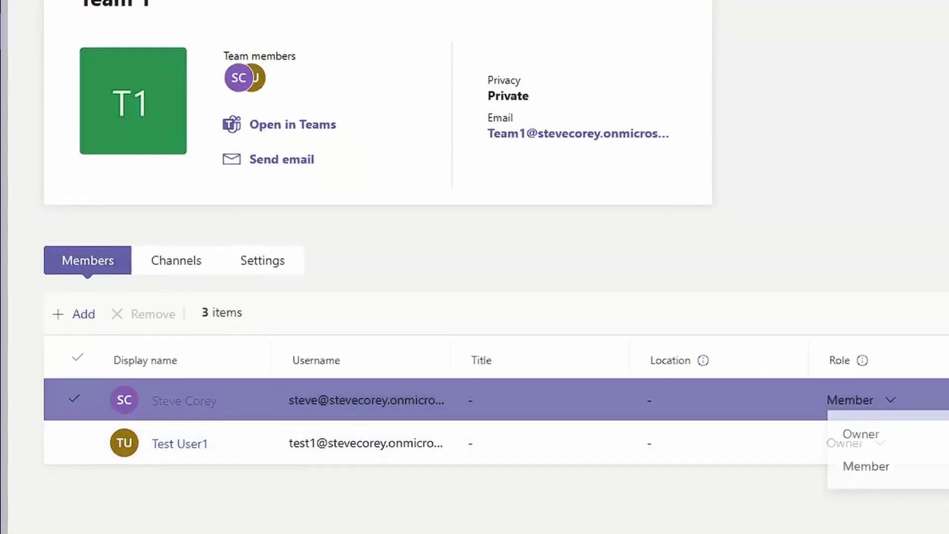
click(862, 437)
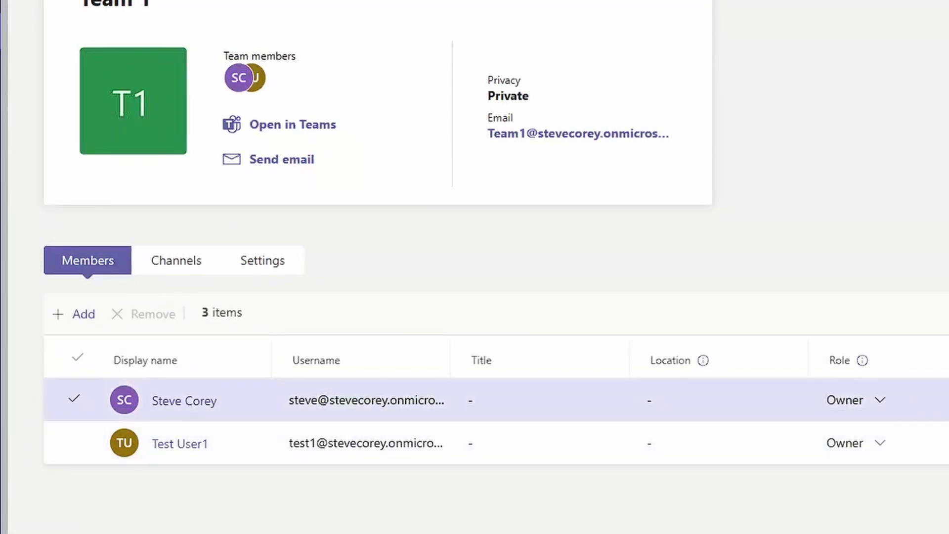
key(Return)
key(Down)
key(Return)
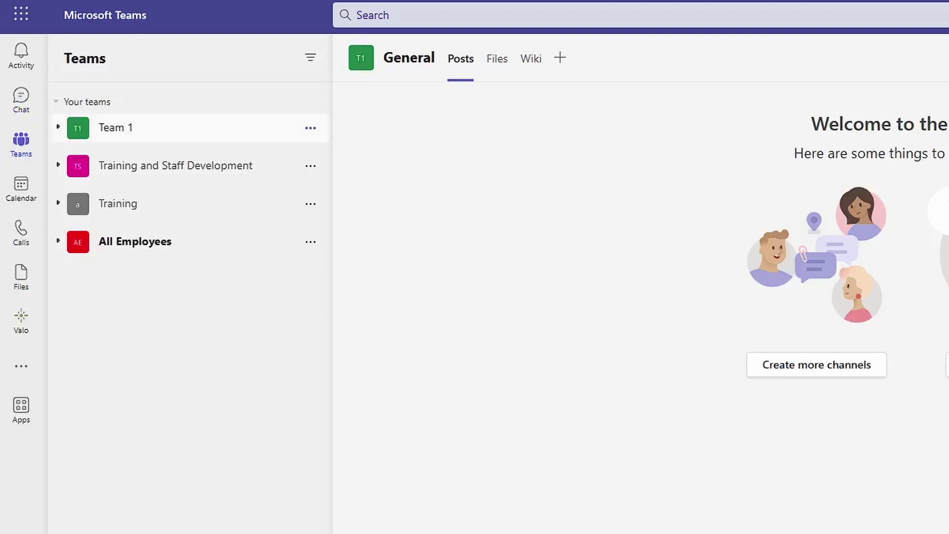
Step: Switch to Microsoft Teams and open the team management page for Team 1
click(310, 128)
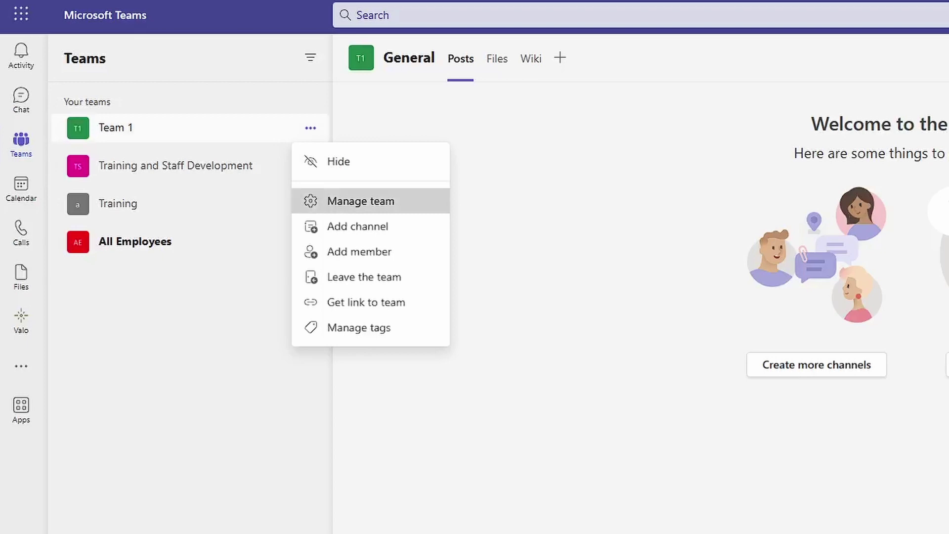
click(360, 201)
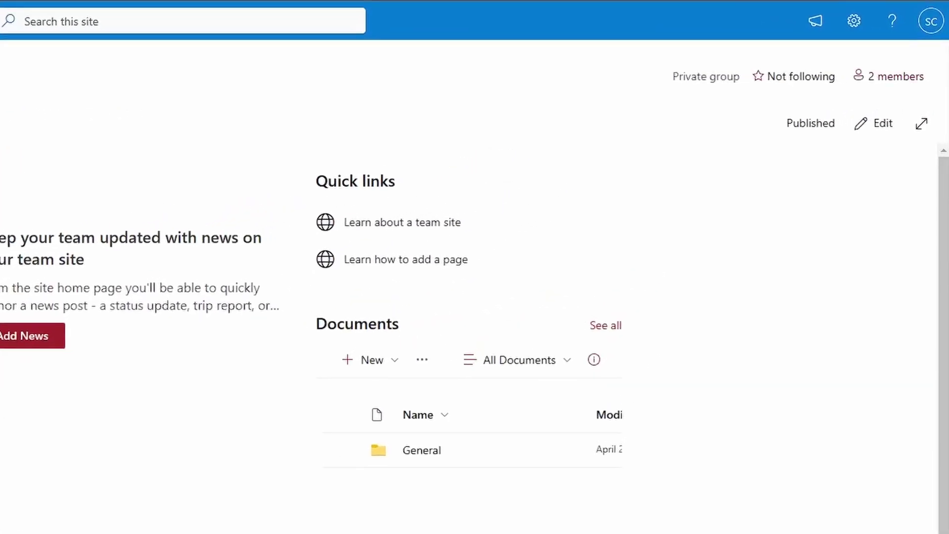
Step: On the SharePoint team site, add Test User2 to the group as a Member, save, and close the membership details
click(895, 76)
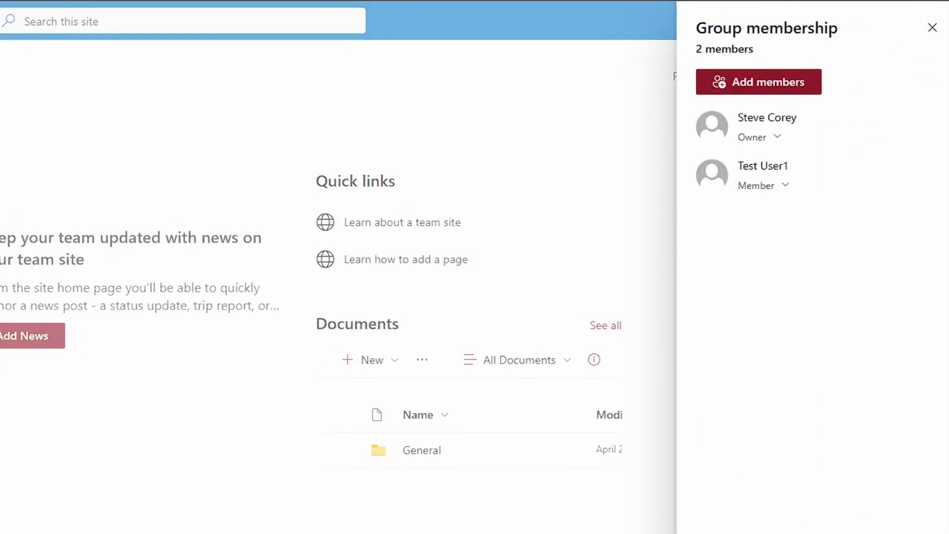
click(759, 82)
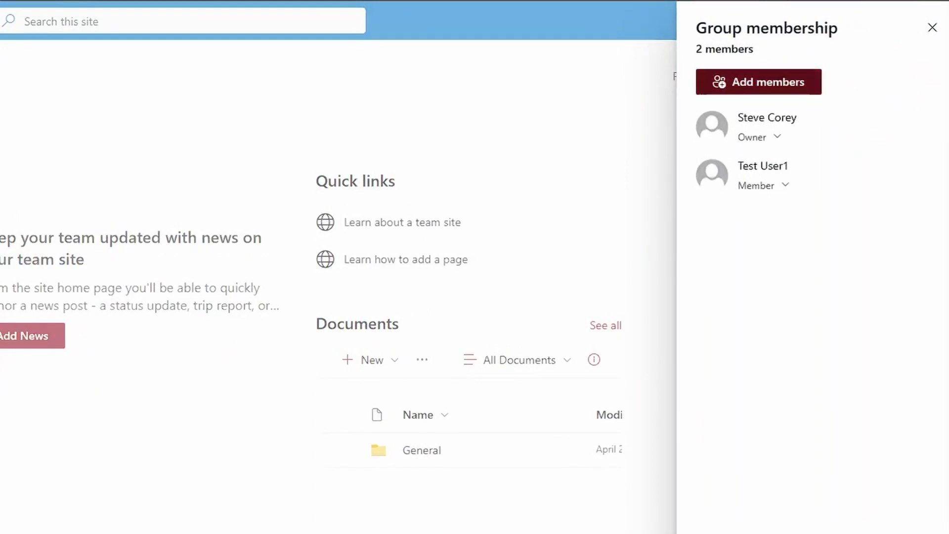
text(test)
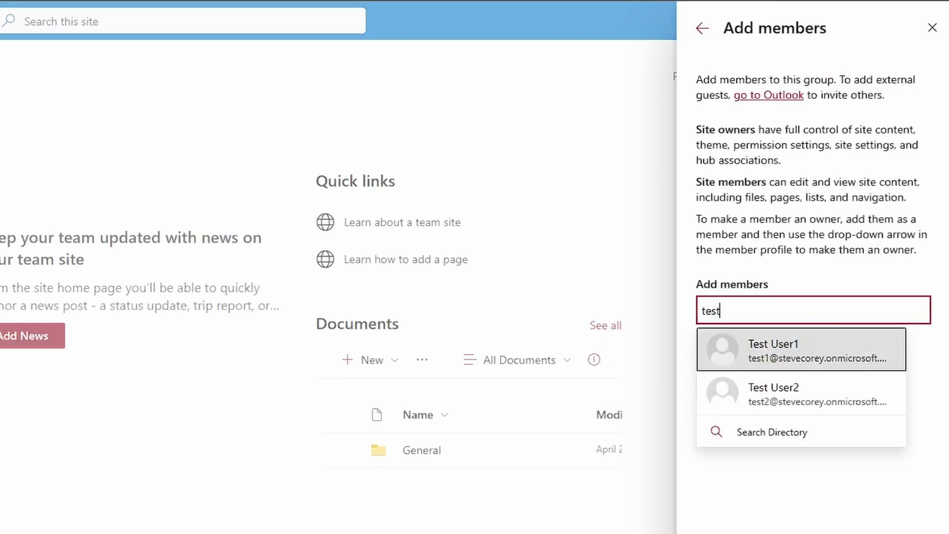
key(Down)
key(Return)
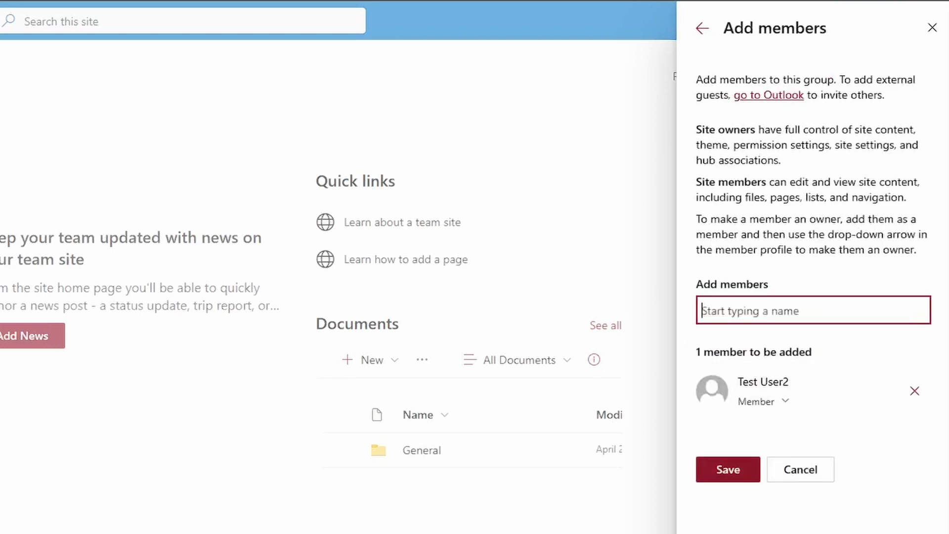
click(728, 469)
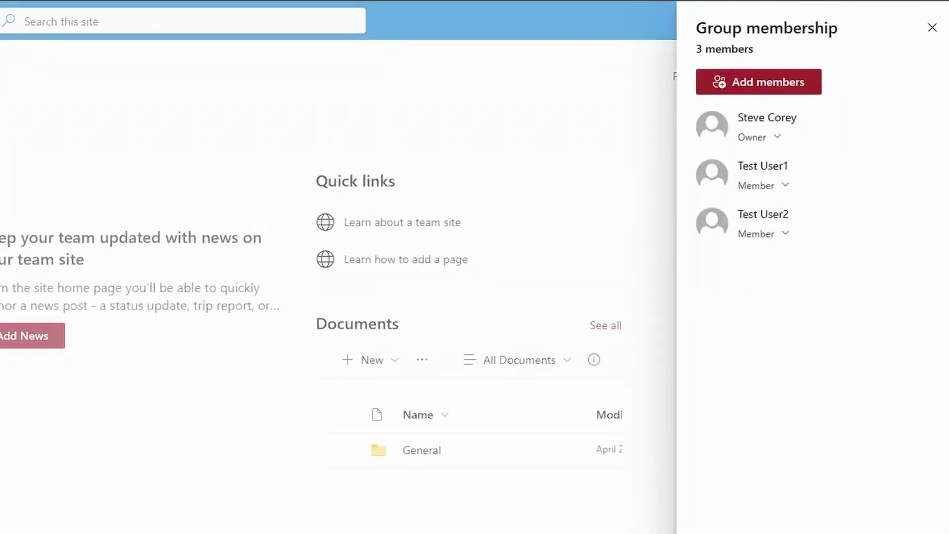
click(932, 27)
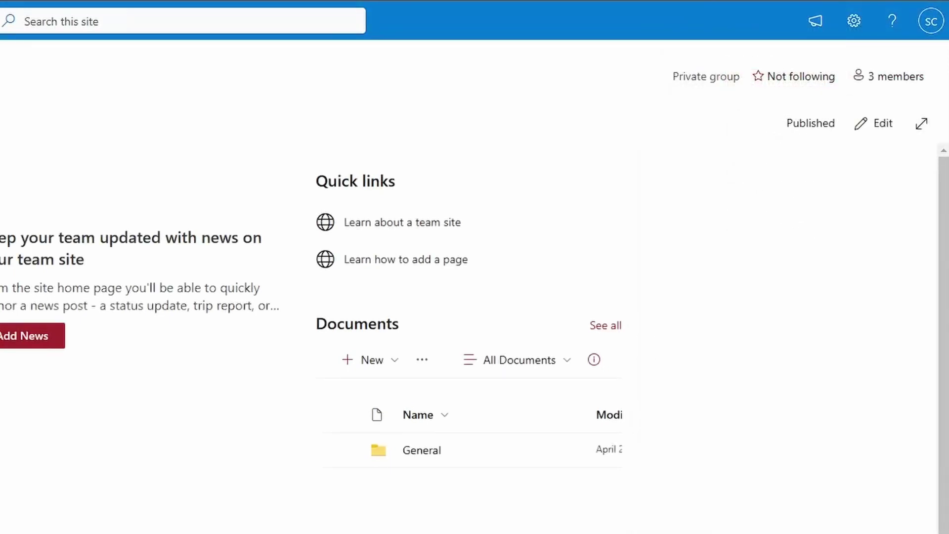
Step: Open the site's advanced permissions settings from its site permissions
click(853, 20)
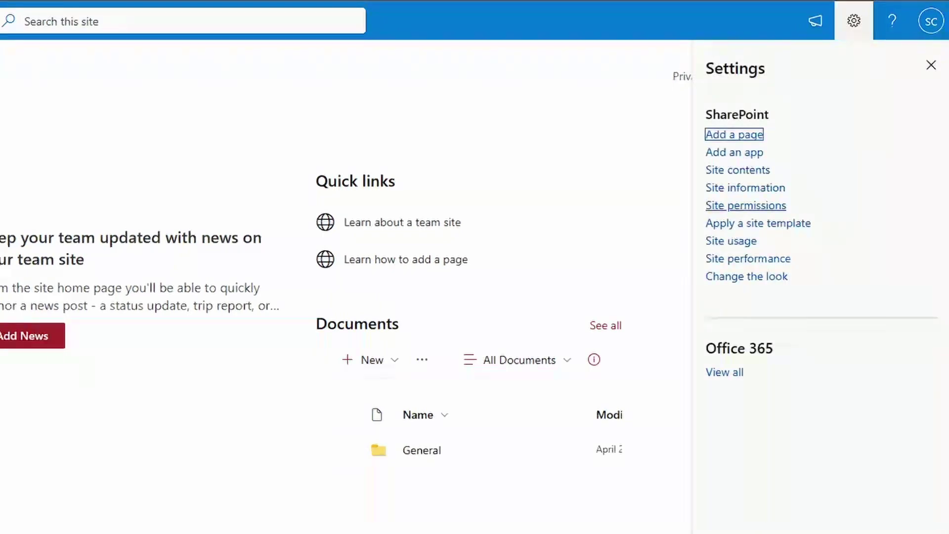
click(745, 205)
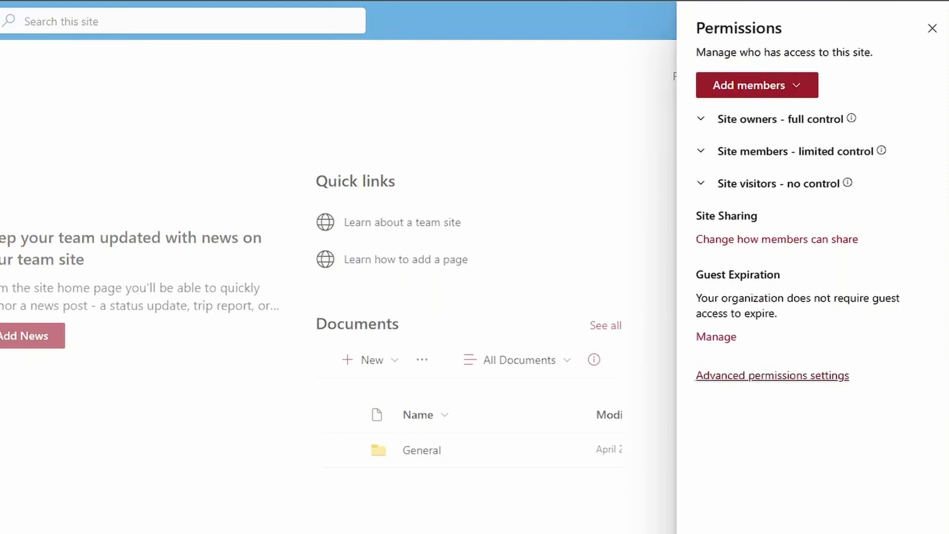
click(772, 375)
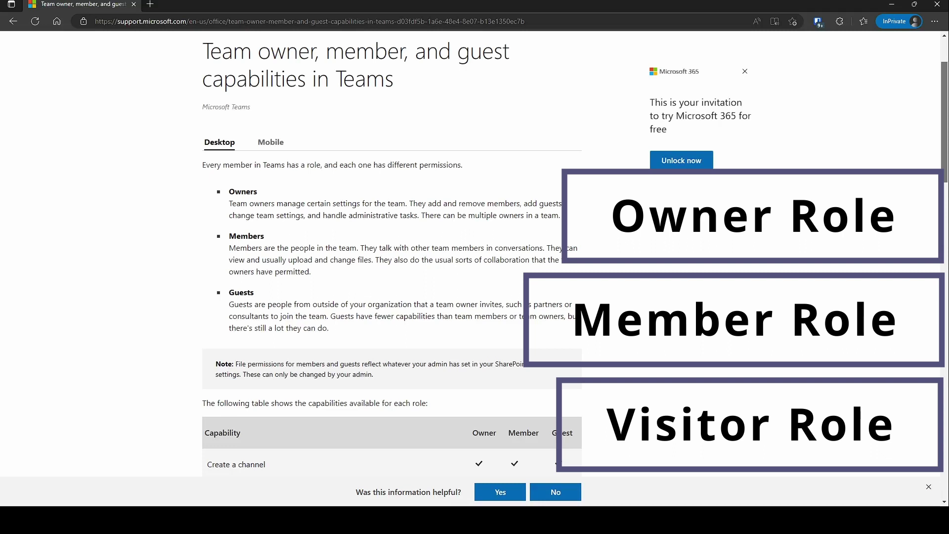
Step: Switch to the Microsoft support article and review the table of owner, member and guest capabilities in Teams
scroll(391, 247, down, 5)
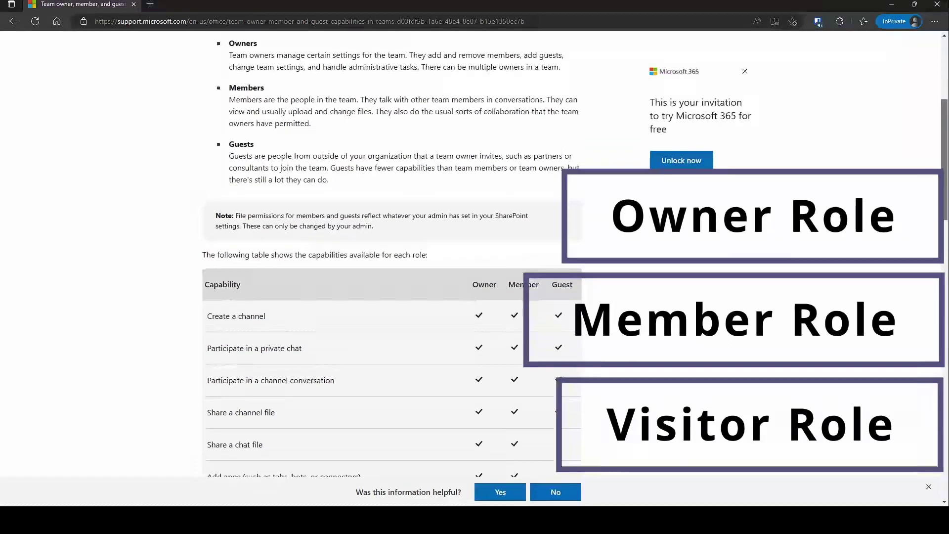
scroll(391, 247, down, 3)
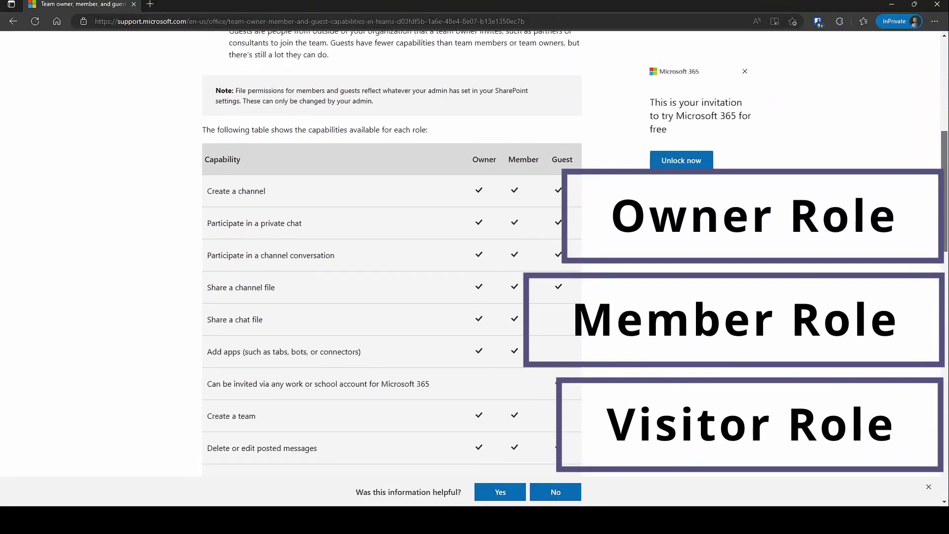
scroll(390, 247, down, 3)
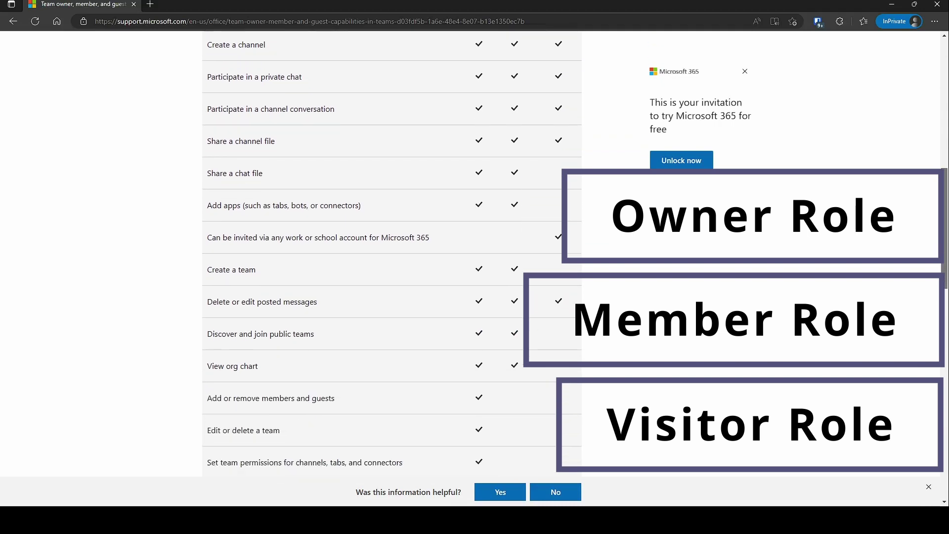
scroll(391, 247, down, 5)
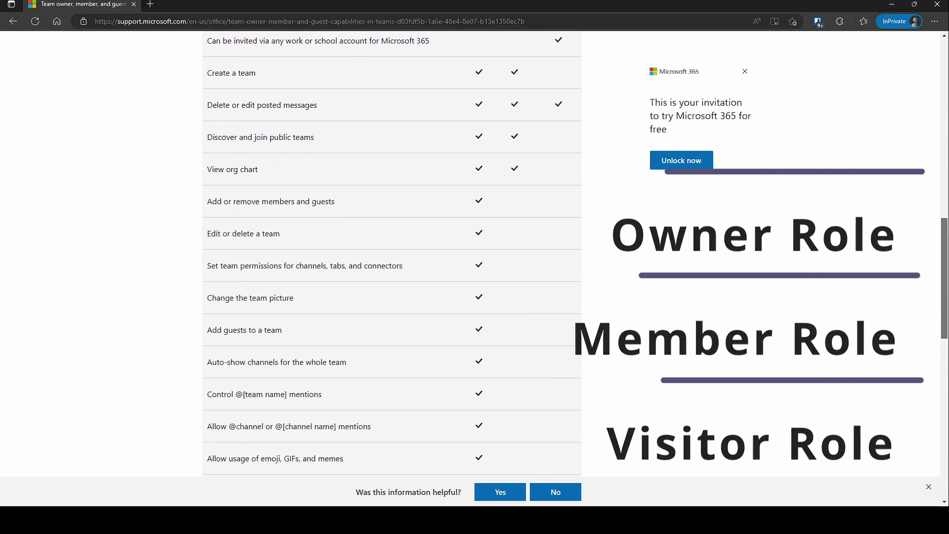